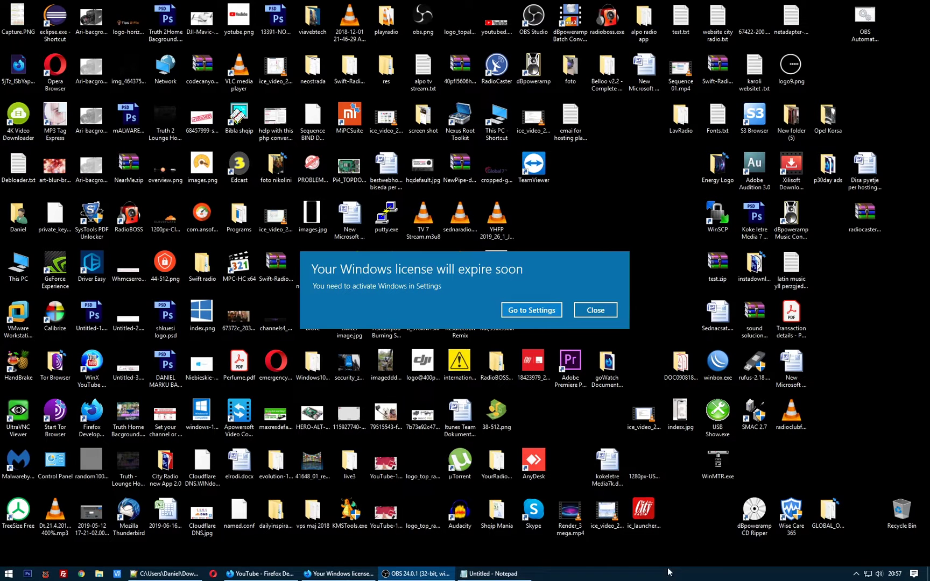
Open Task Manager from the taskbar and restart the Windows Explorer process.
right_click(630, 575)
click(658, 532)
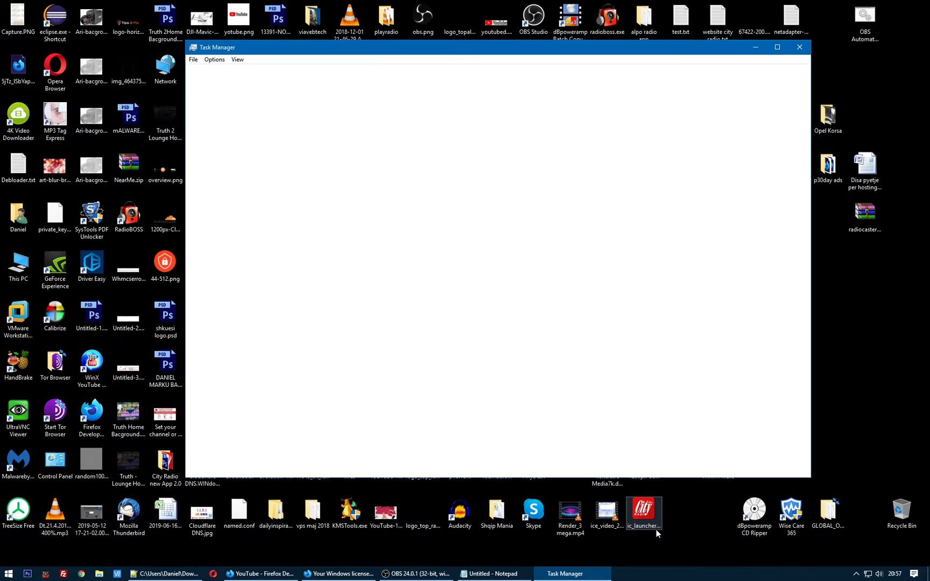
click(242, 356)
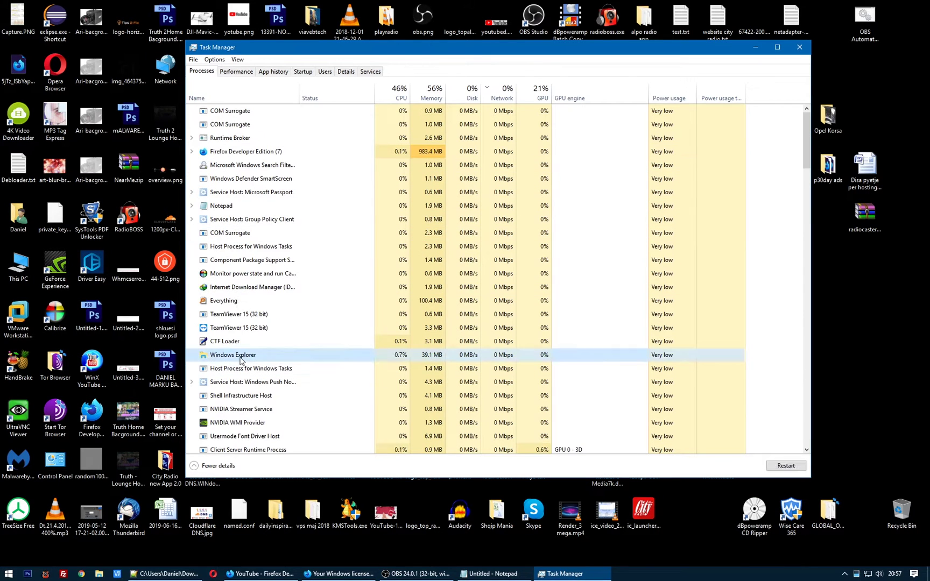
right_click(269, 357)
click(313, 370)
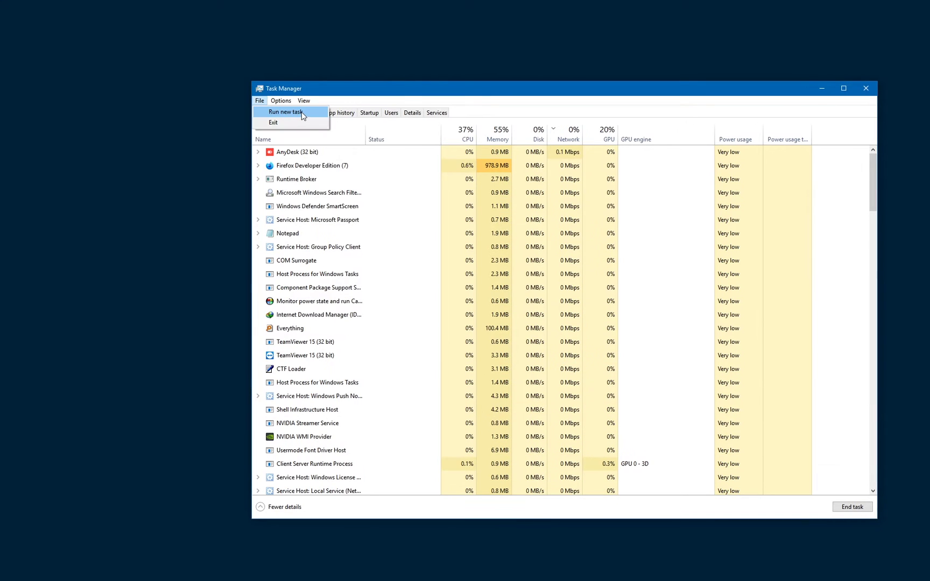
Run 'explorer' as a new task to bring back the desktop and taskbar.
click(303, 113)
text(exp)
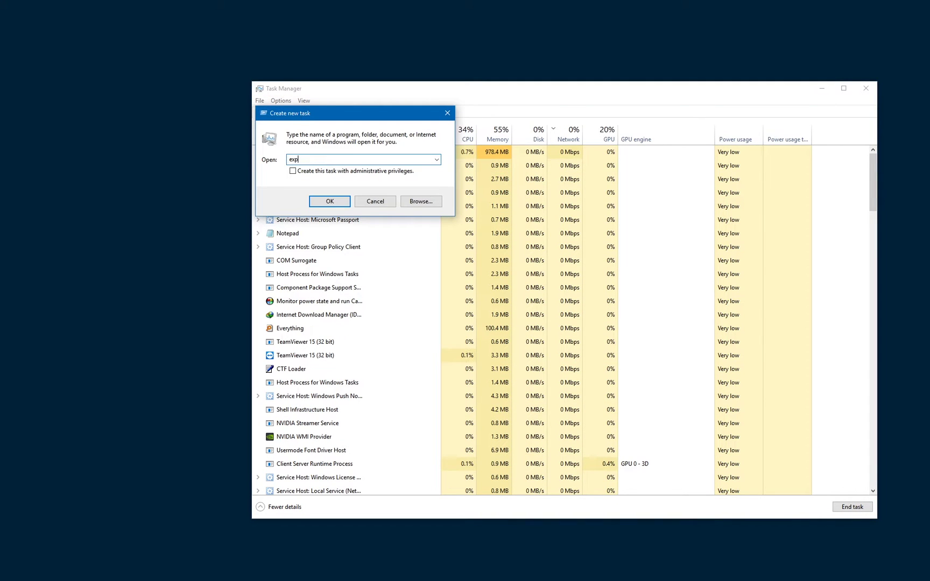
text(lorer)
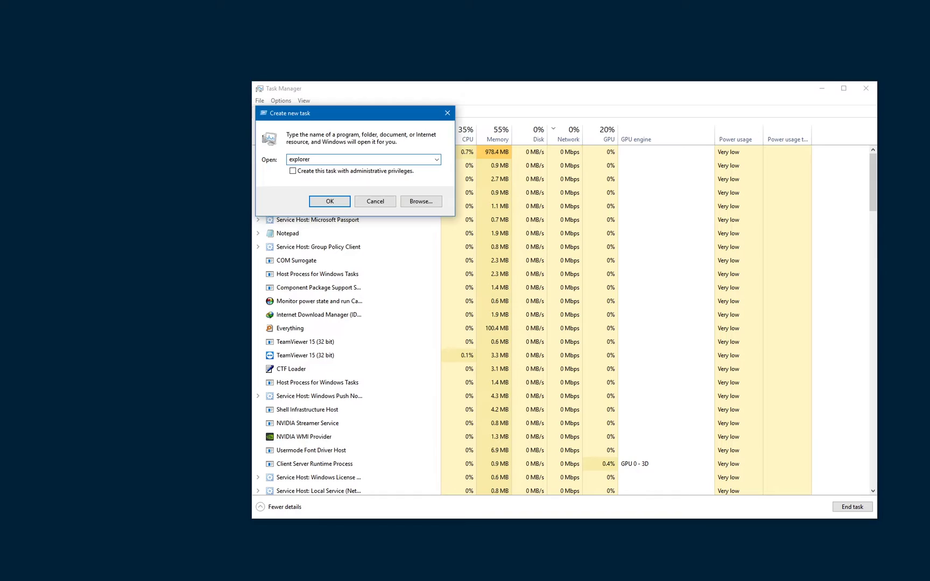
key(Return)
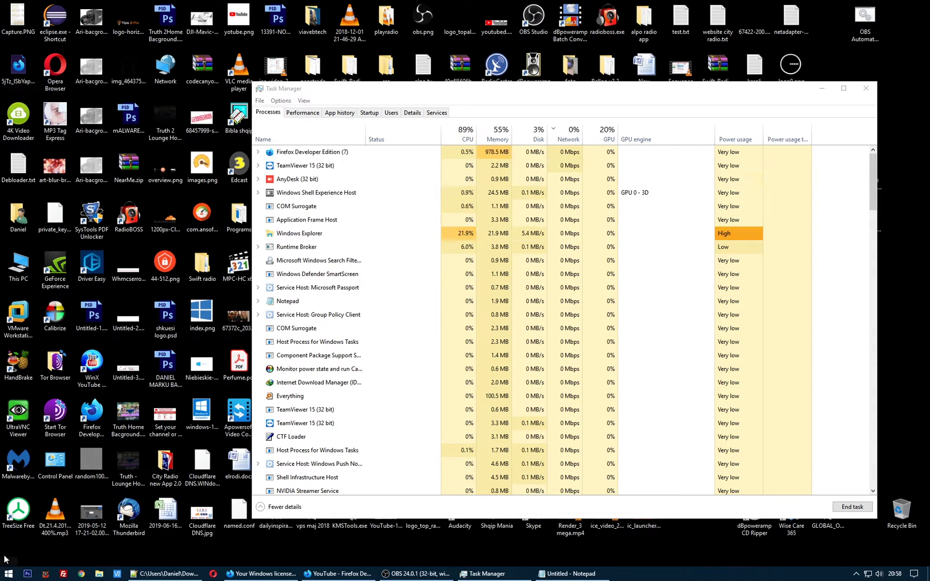
Search 'cmd' and launch Command Prompt as administrator, moving its window aside.
click(13, 574)
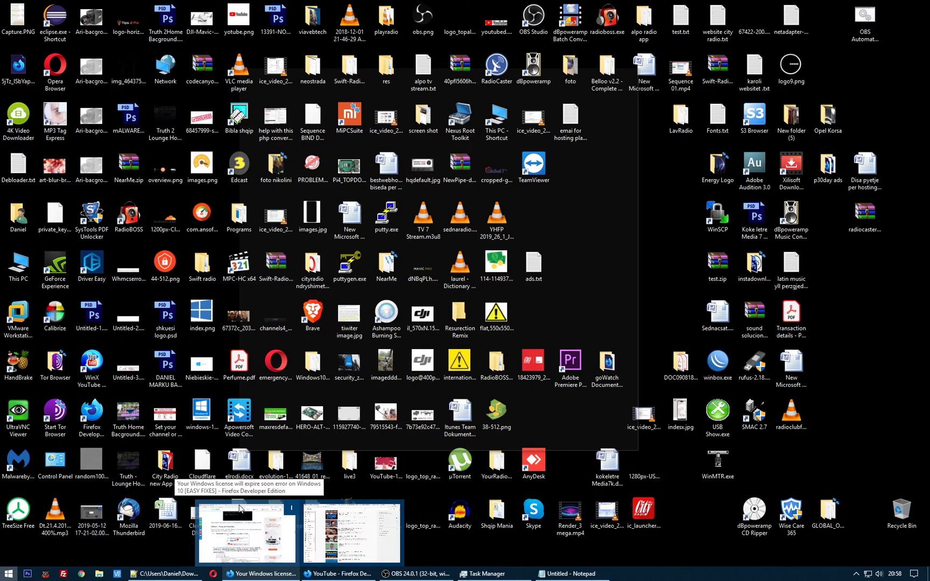
text(cmd)
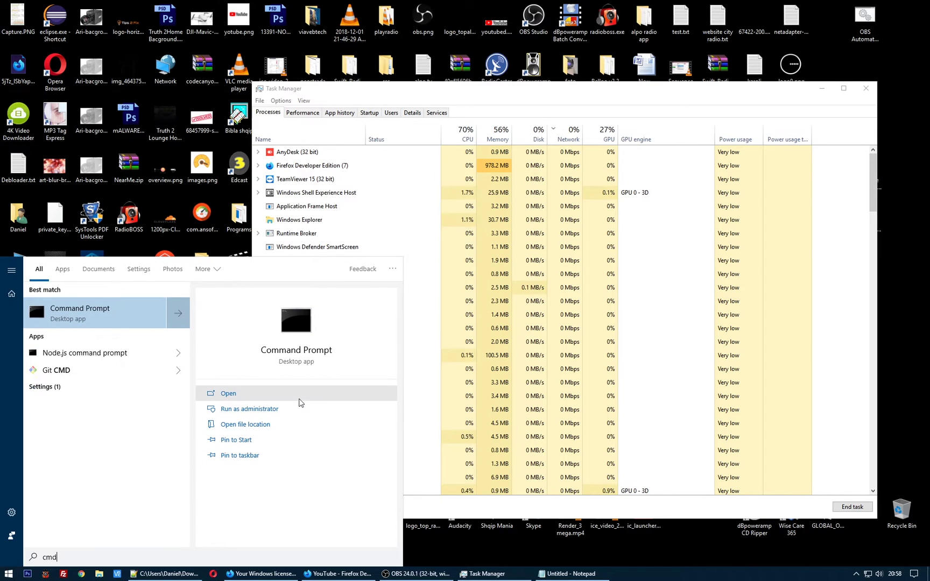
right_click(107, 318)
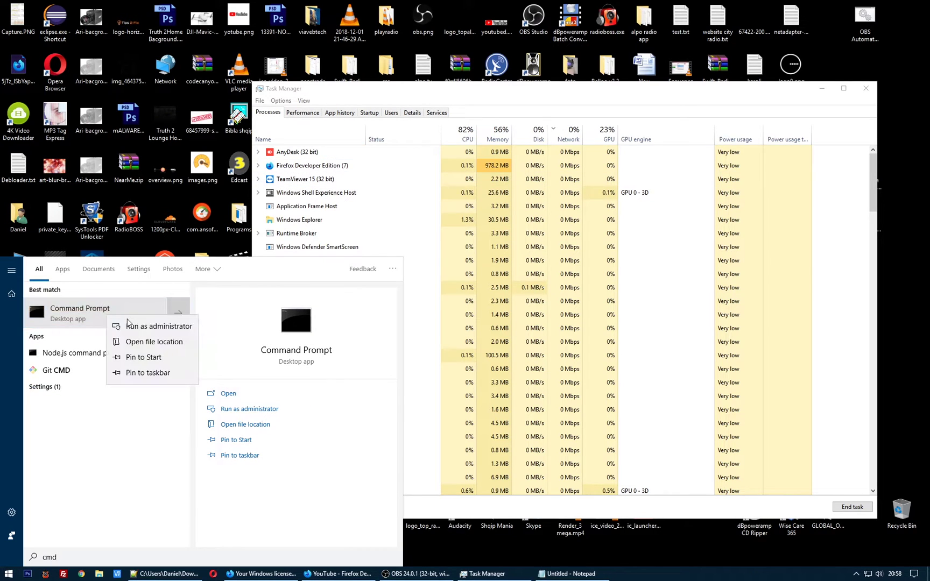
click(172, 328)
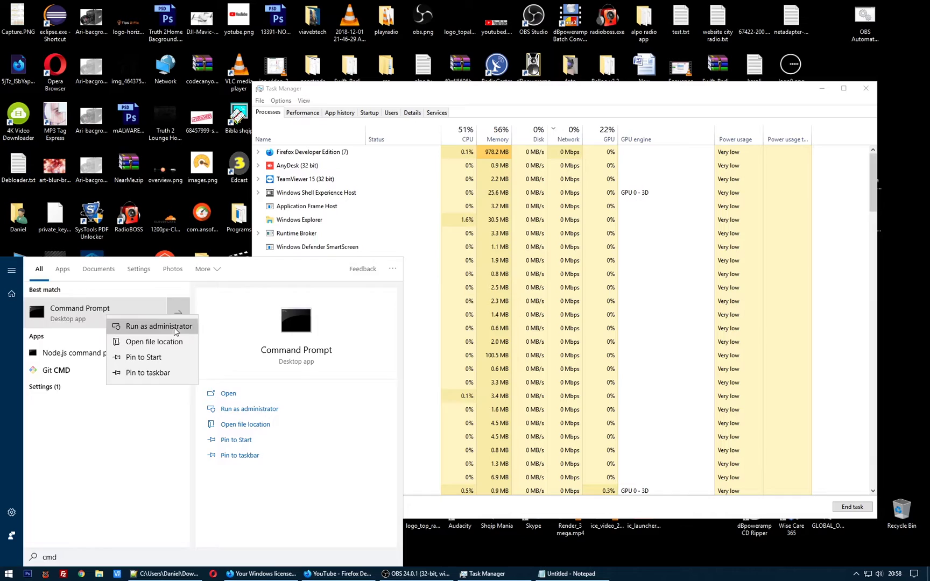
drag(402, 113, 423, 226)
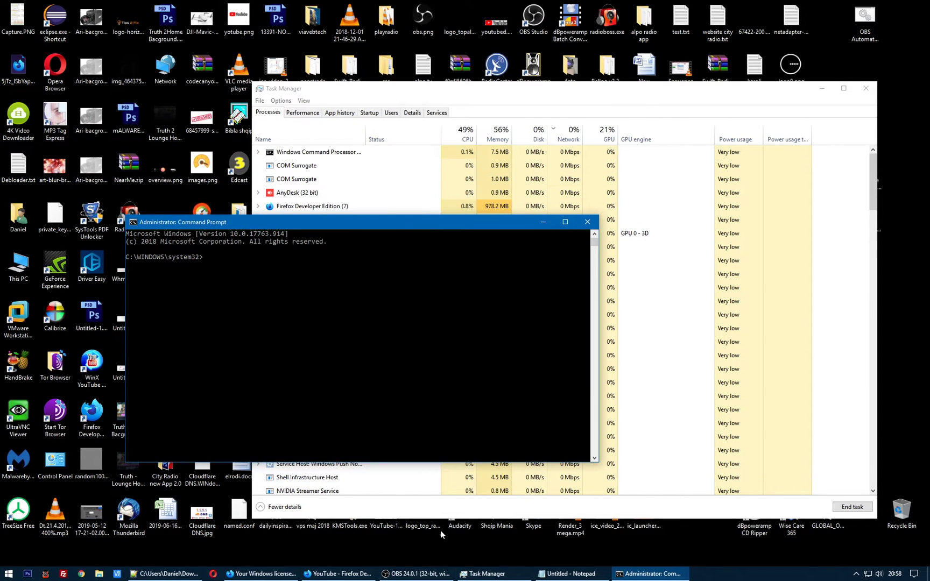
Copy 'slmgr -rearm' from Notepad, paste it into the admin prompt, and run it.
click(568, 575)
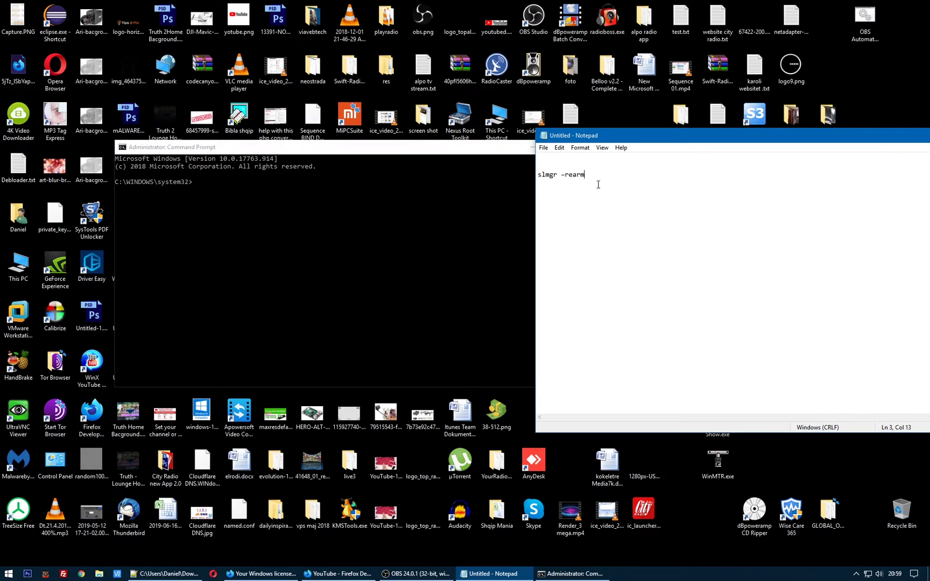
drag(603, 177, 538, 177)
right_click(560, 176)
click(595, 215)
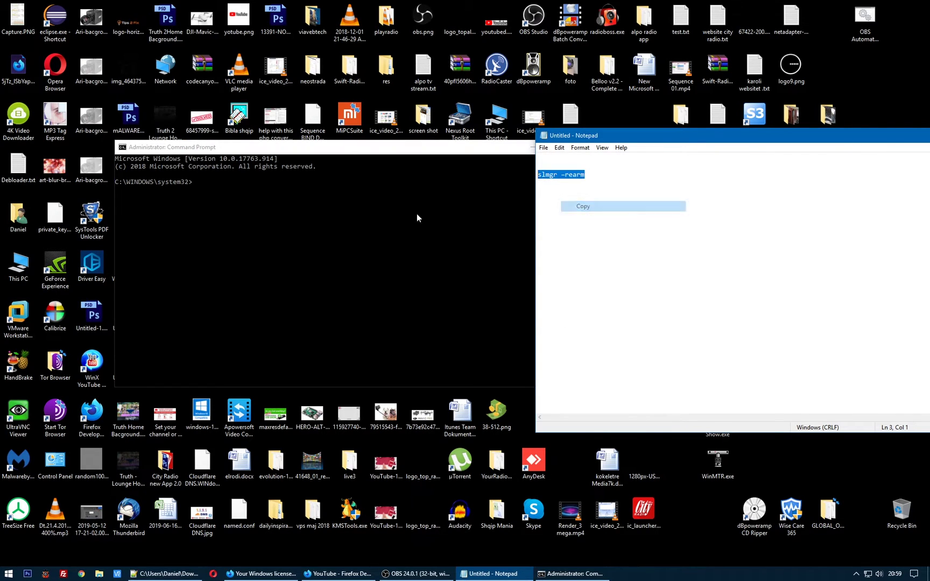
click(269, 209)
right_click(259, 195)
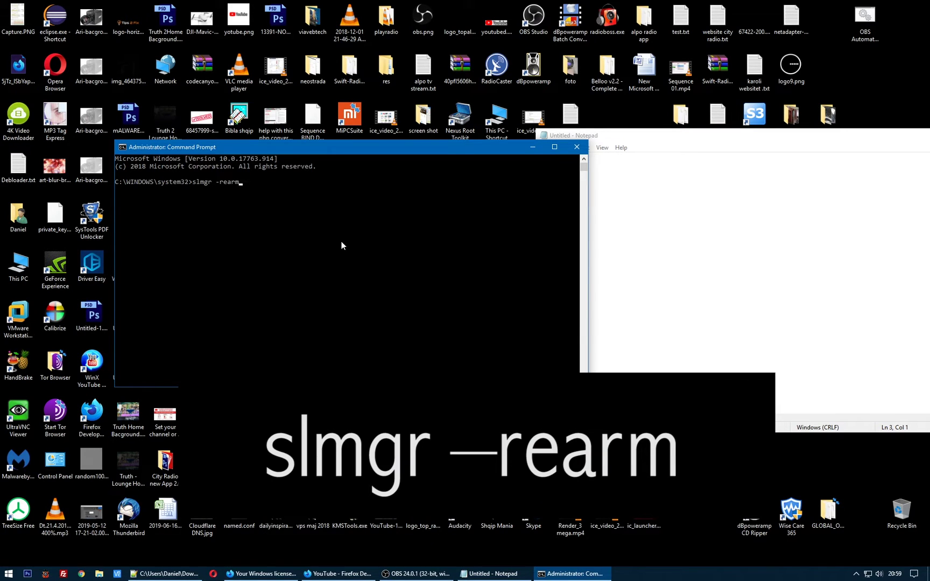
key(Return)
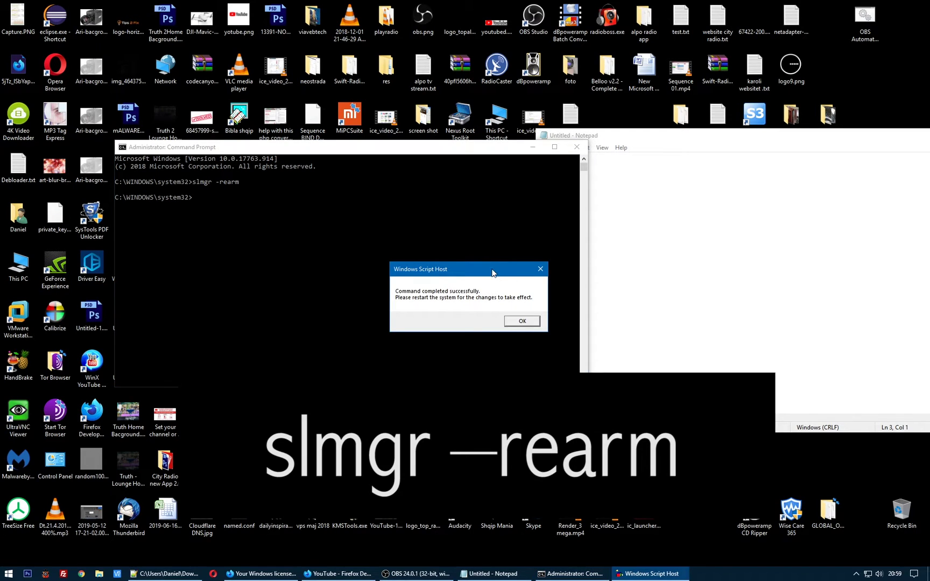
drag(492, 269, 502, 271)
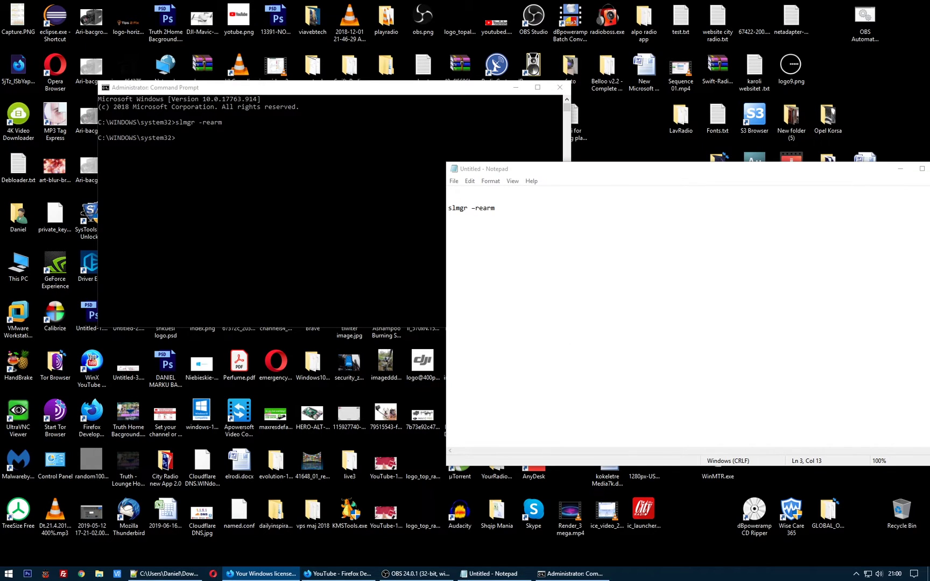
Open the Run dialog via Start search and enter gpedit.msc from the autocomplete.
key(super)
text(run)
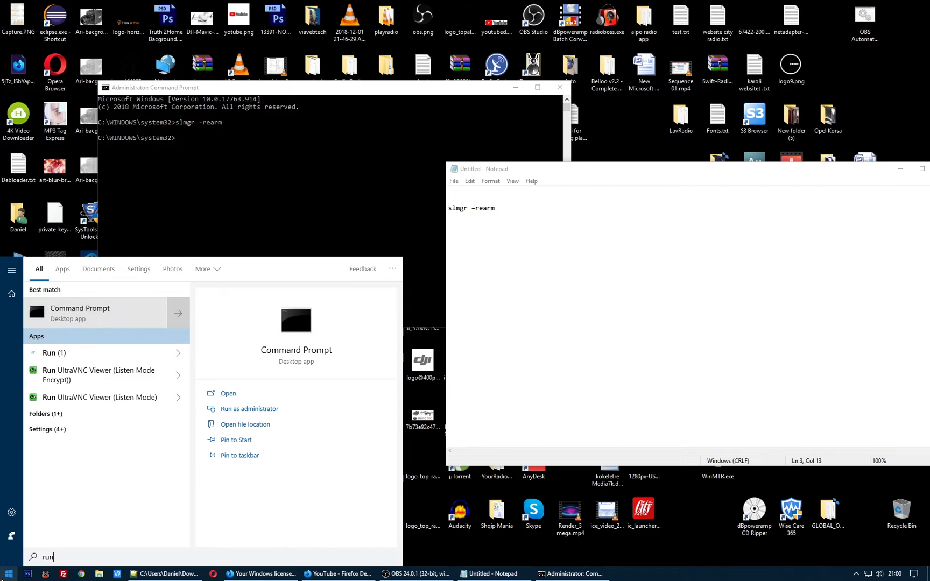
key(Down)
key(Return)
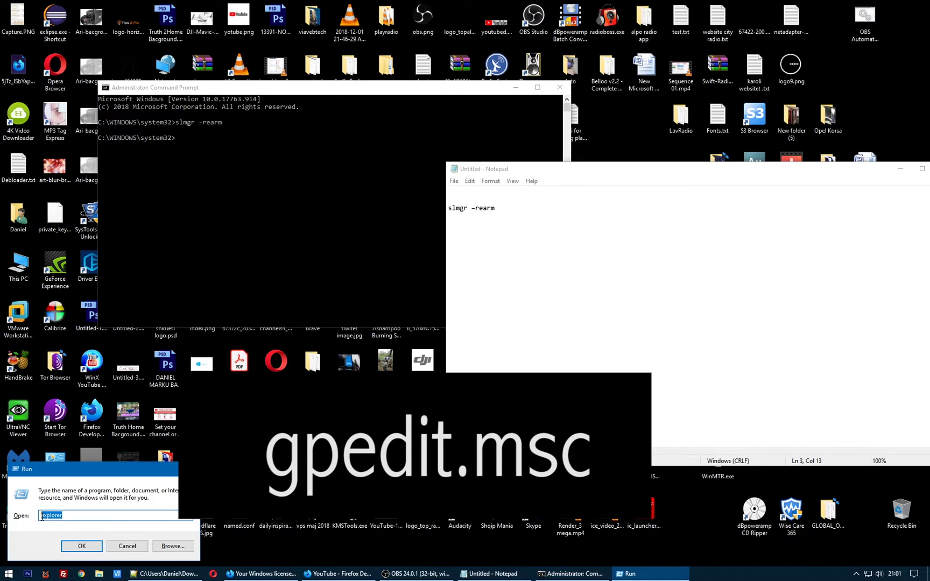
text(gpe)
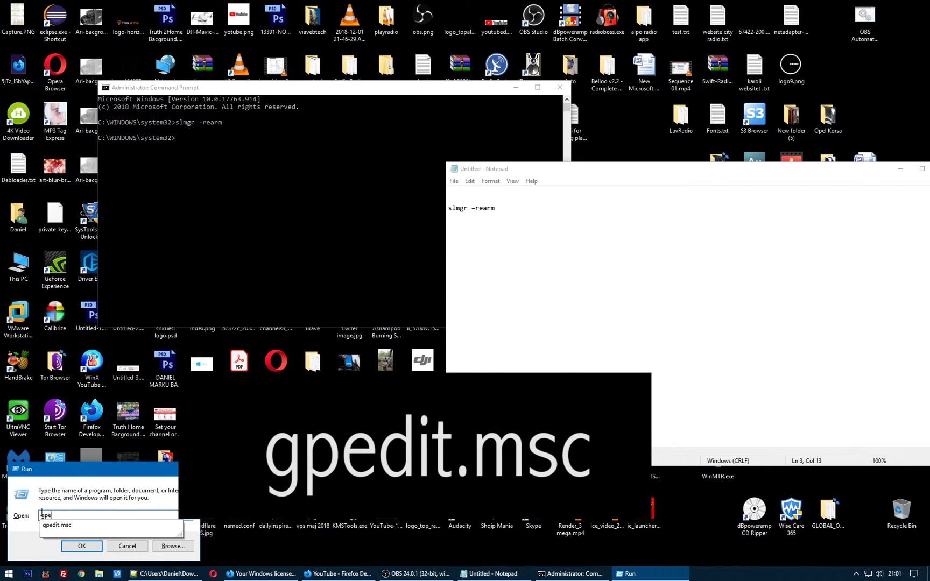
click(86, 528)
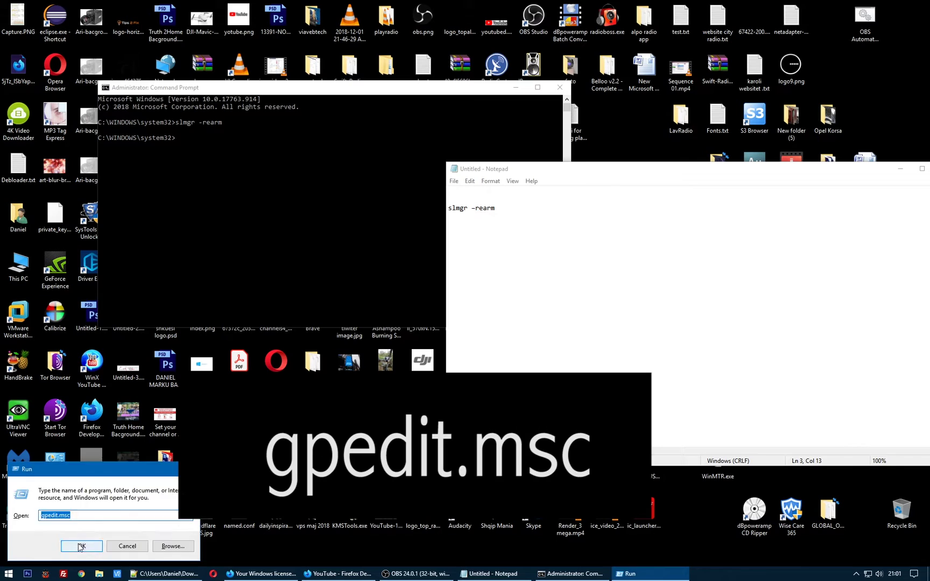
Launch the Group Policy Editor full screen and expand Computer Configuration > Administrative Templates.
click(81, 546)
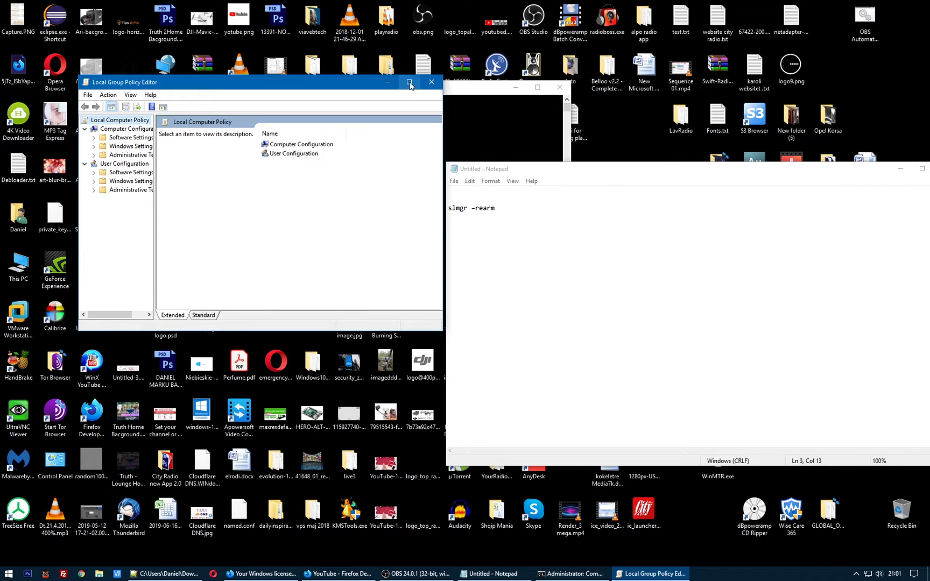
click(409, 82)
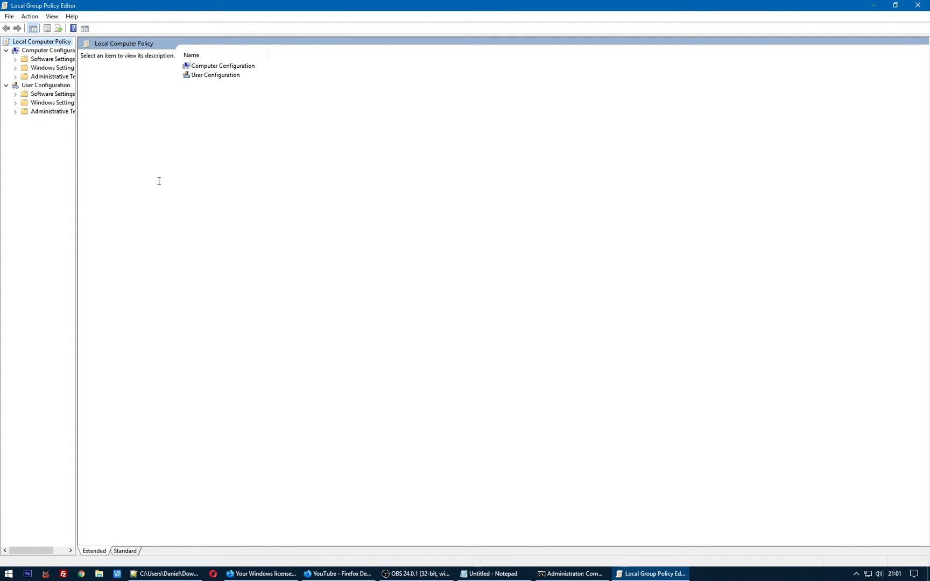
drag(77, 159, 273, 164)
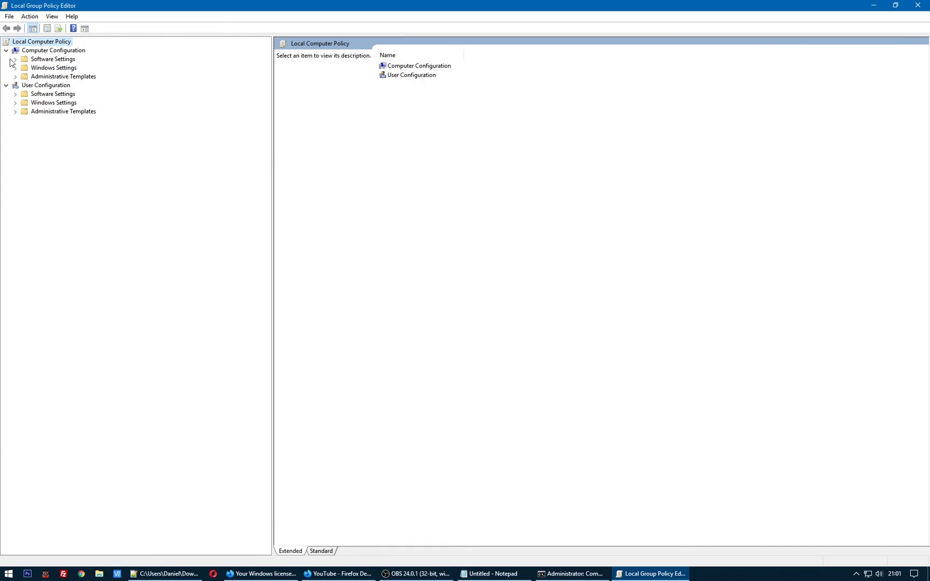
click(56, 51)
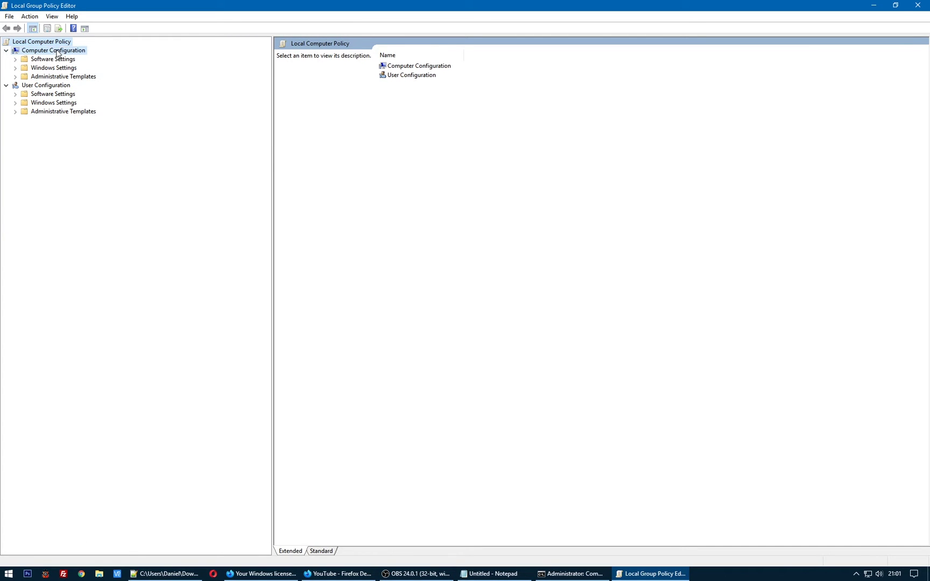
click(16, 77)
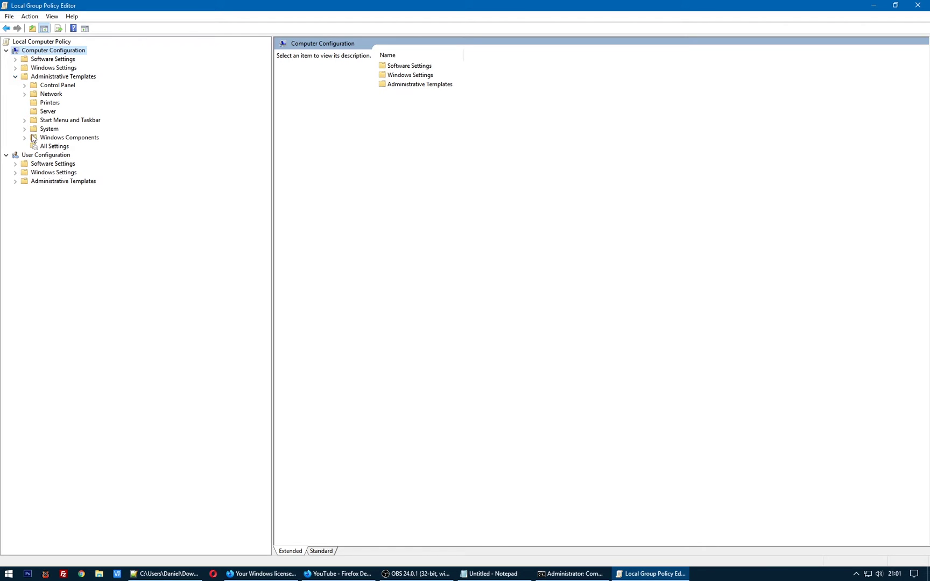
click(85, 76)
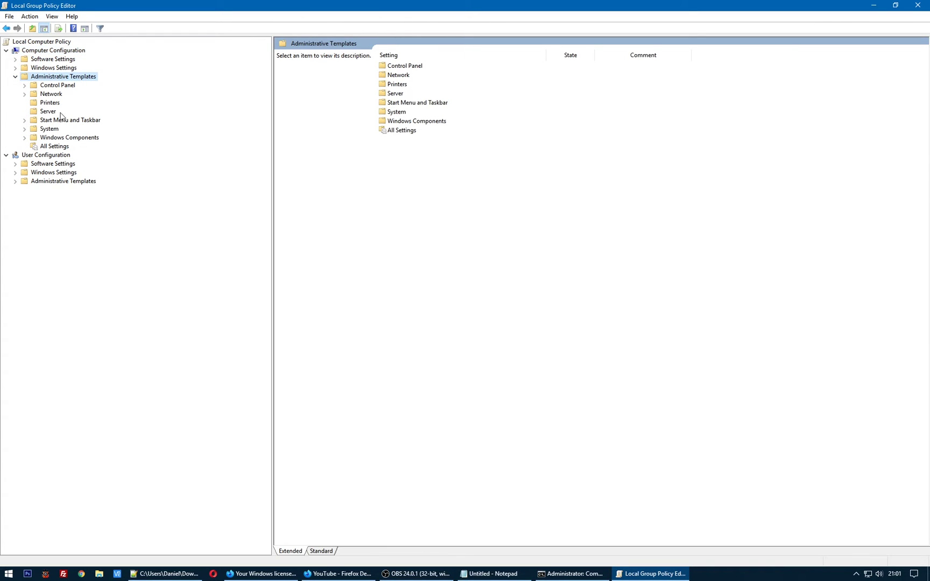
Go to Windows Components > Windows Update and select the 'No auto-restart with logged on users' policy.
click(28, 139)
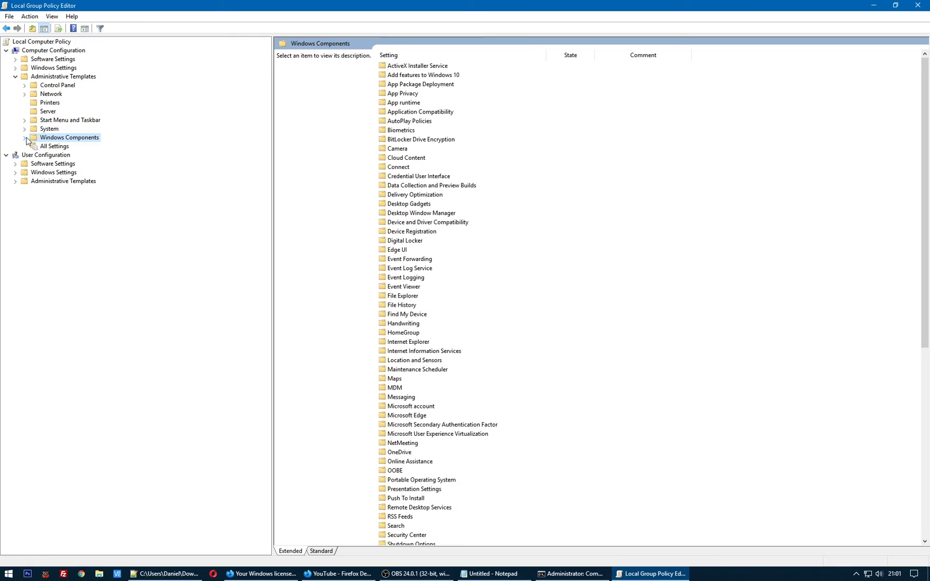
click(25, 139)
scroll(160, 453, down, 11)
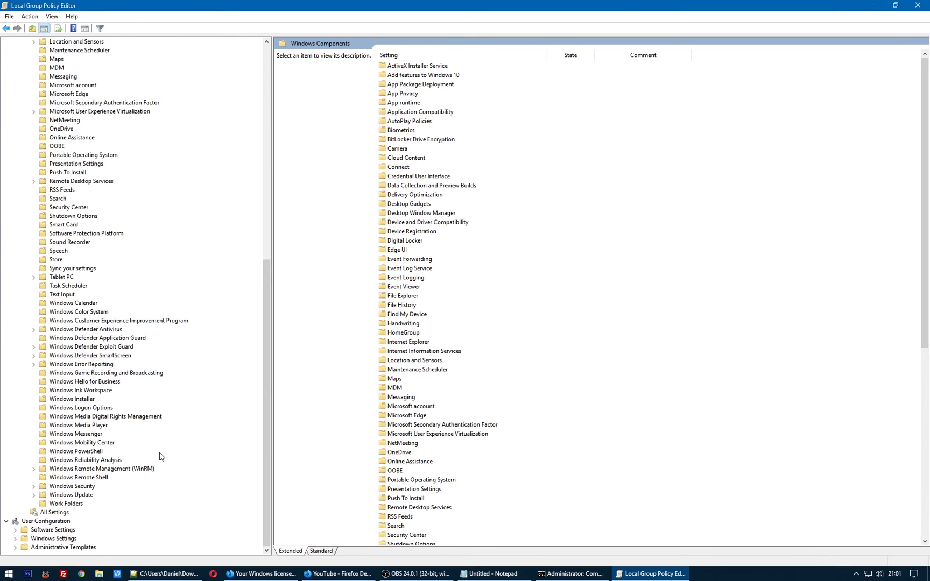
click(72, 486)
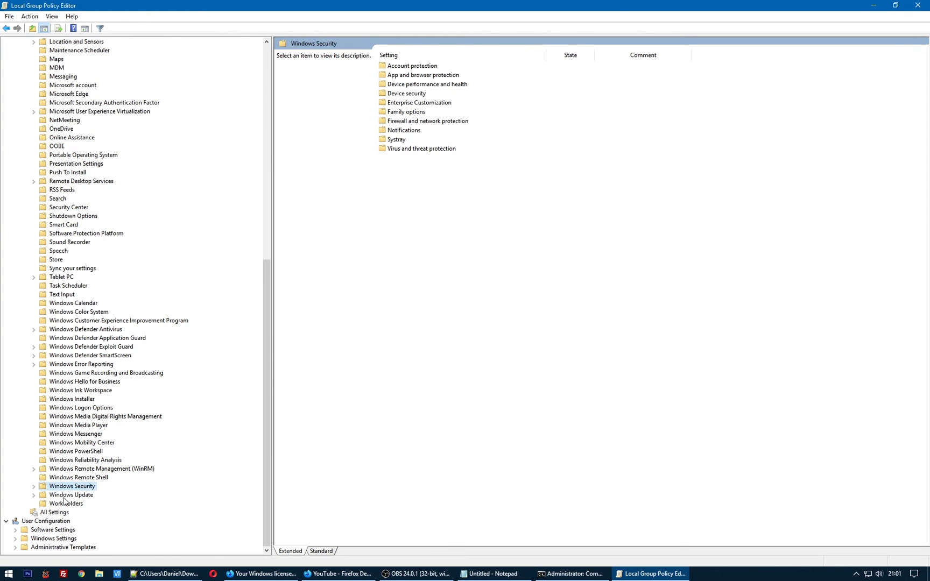
click(65, 496)
click(34, 495)
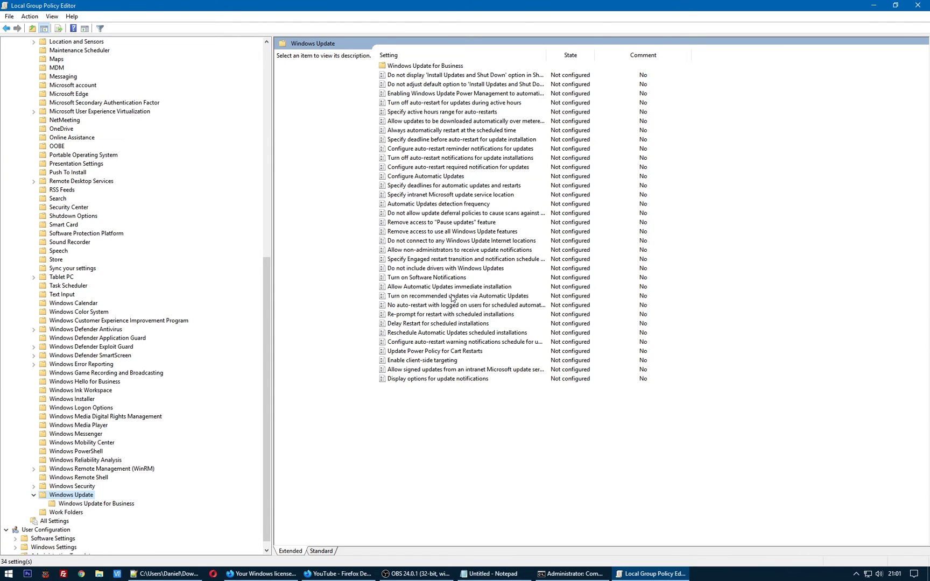
click(436, 307)
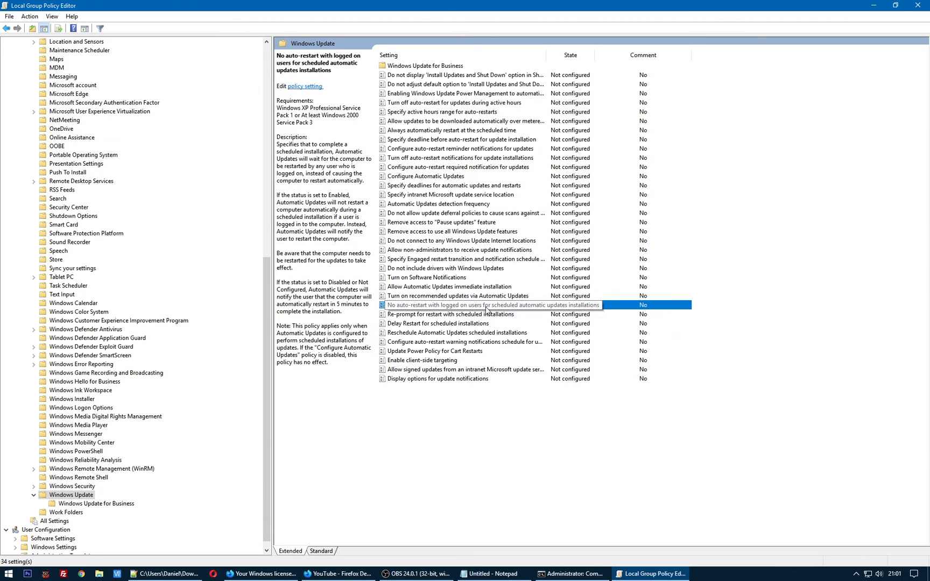
Set 'No auto-restart with logged on users' to Enabled, apply, and close it.
double_click(518, 311)
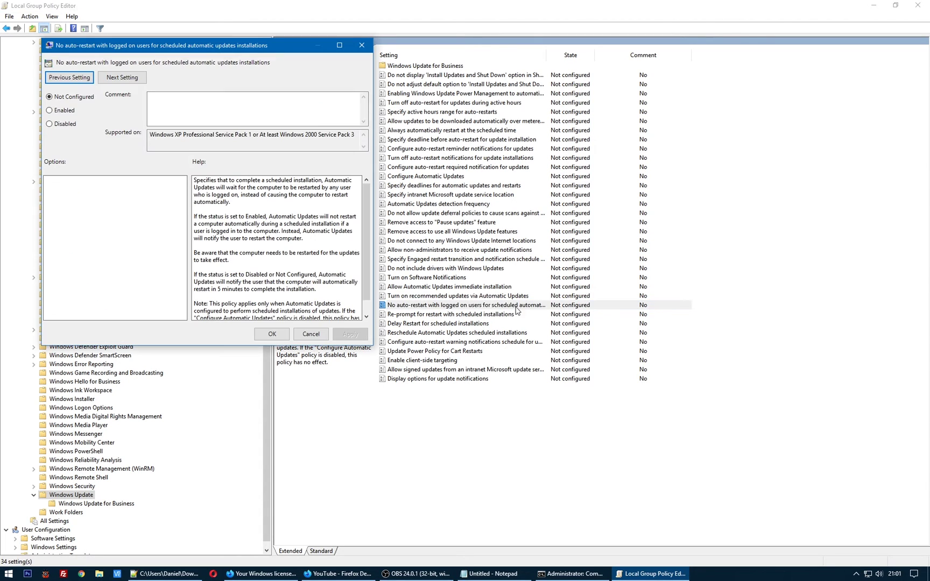
click(65, 111)
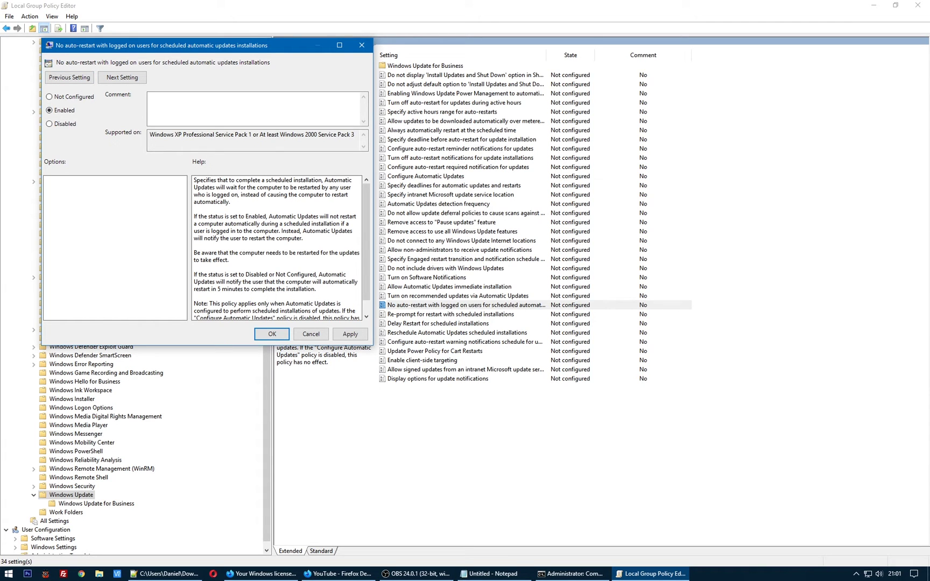
click(350, 334)
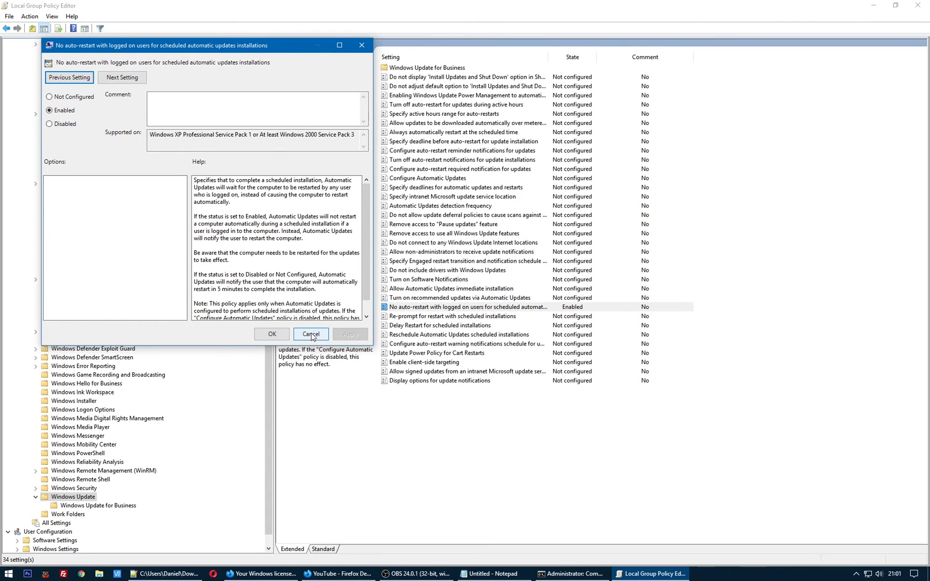
click(263, 335)
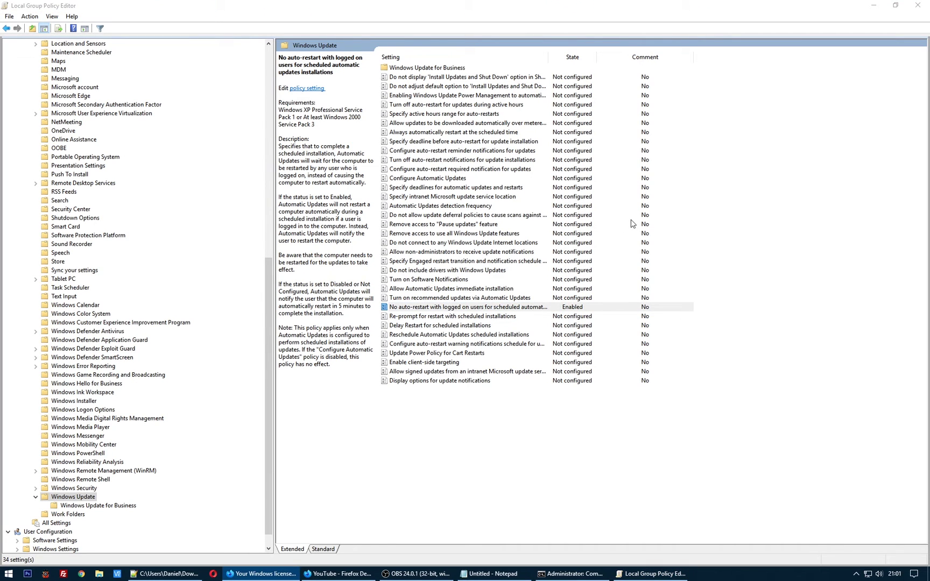
Close the Group Policy Editor and run services.msc from the Run dialog.
click(912, 7)
click(8, 574)
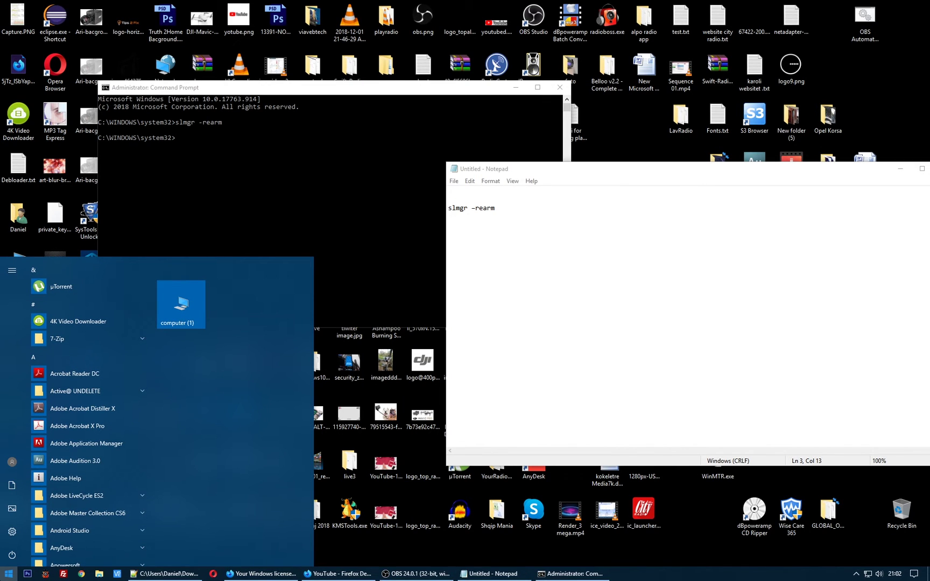
text(run)
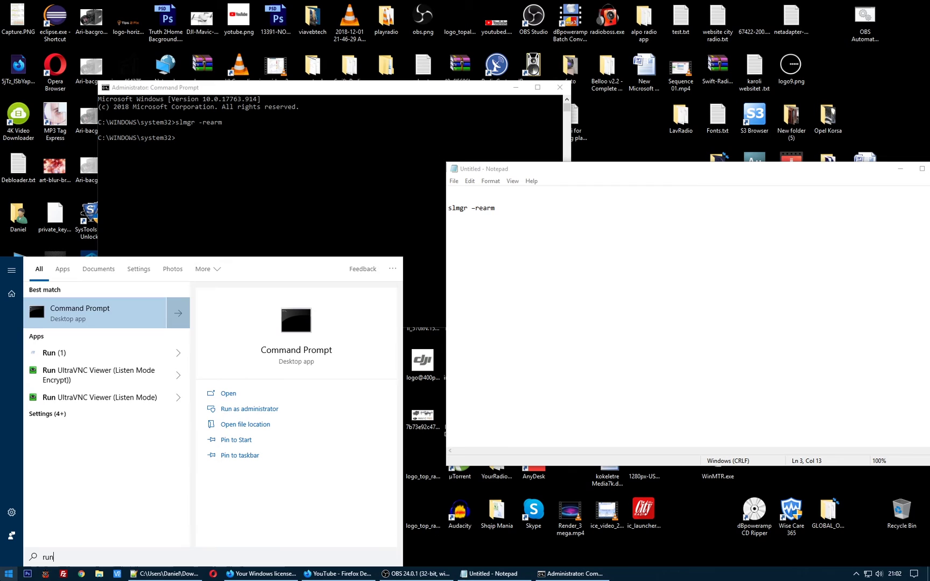
key(Down)
key(Return)
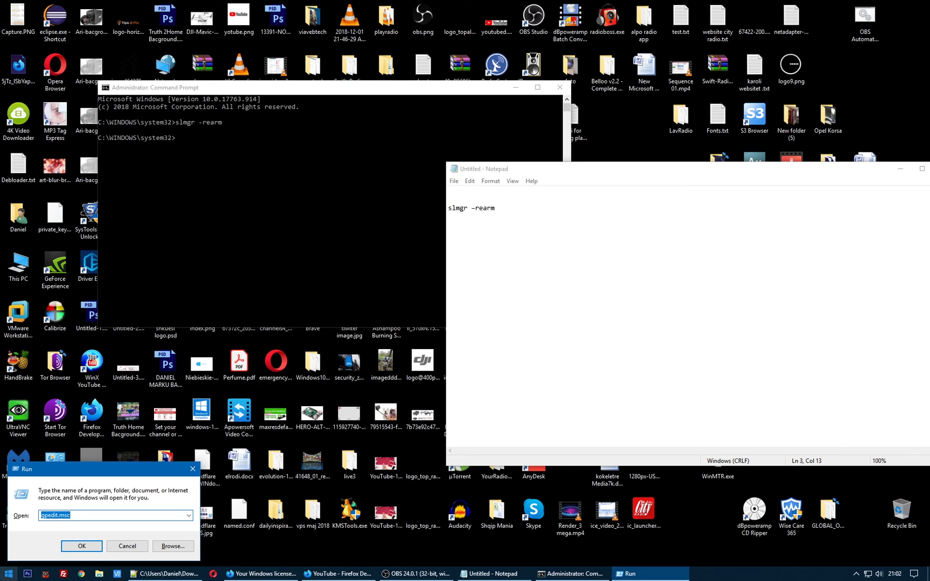
text(service.msc)
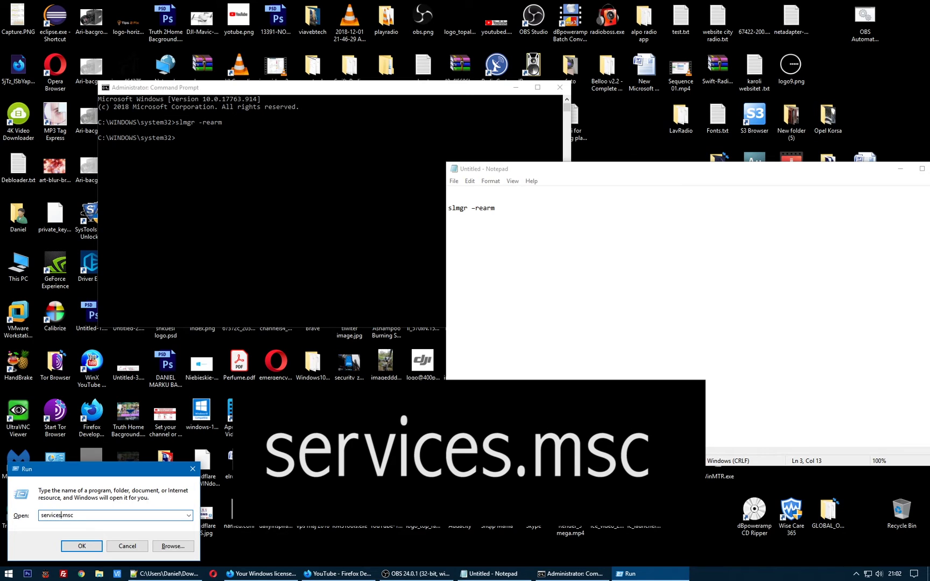
click(95, 544)
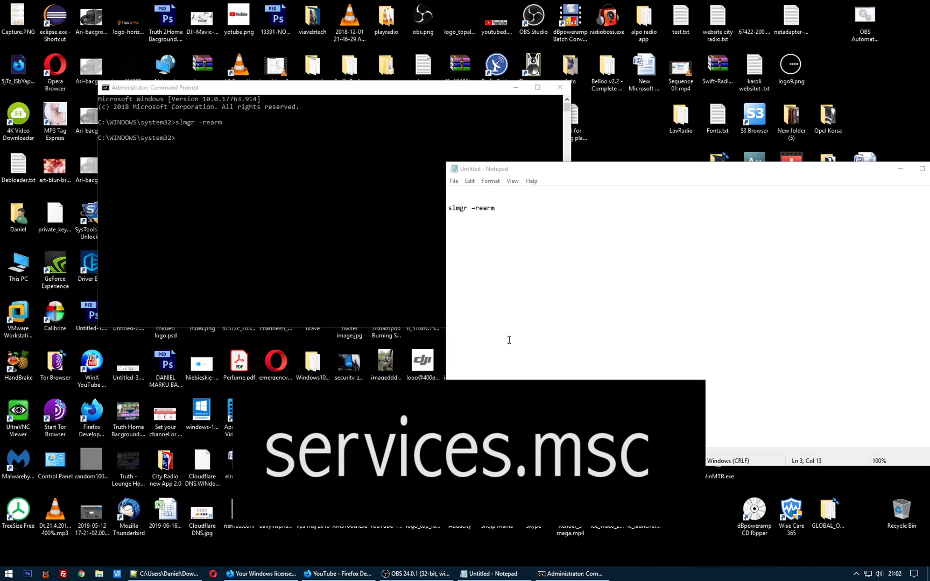
Maximise Services and open the Windows License Manager Service properties.
click(900, 169)
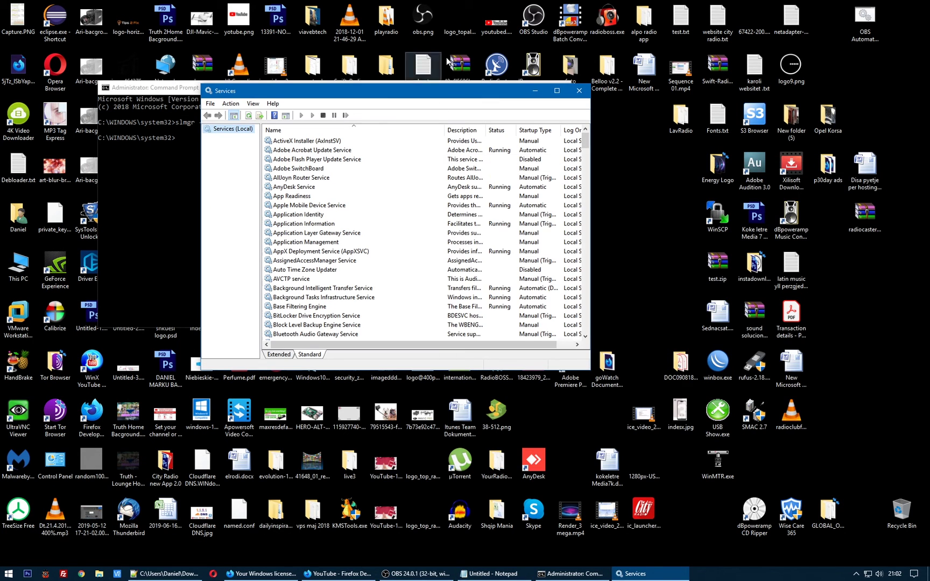
click(560, 94)
scroll(226, 363, down, 15)
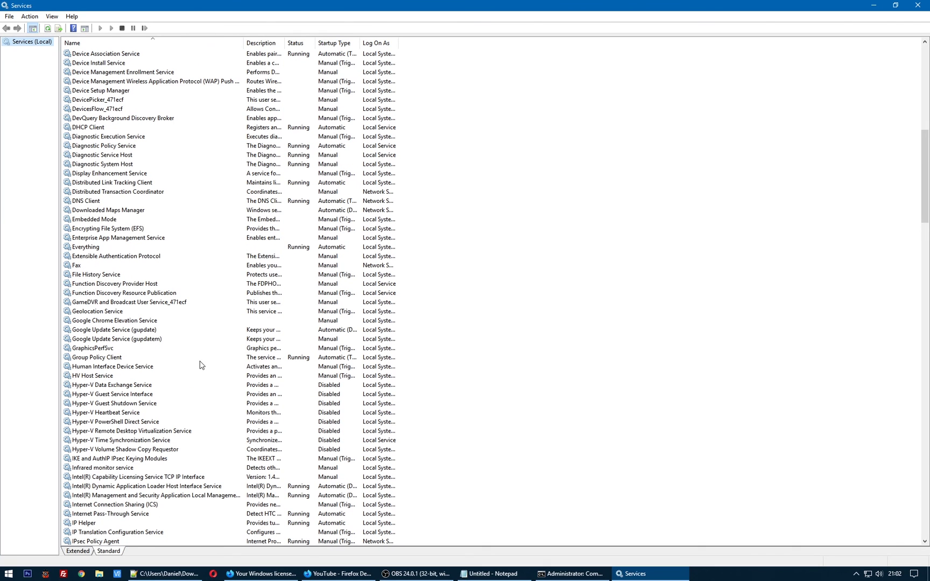
click(200, 360)
text(wi)
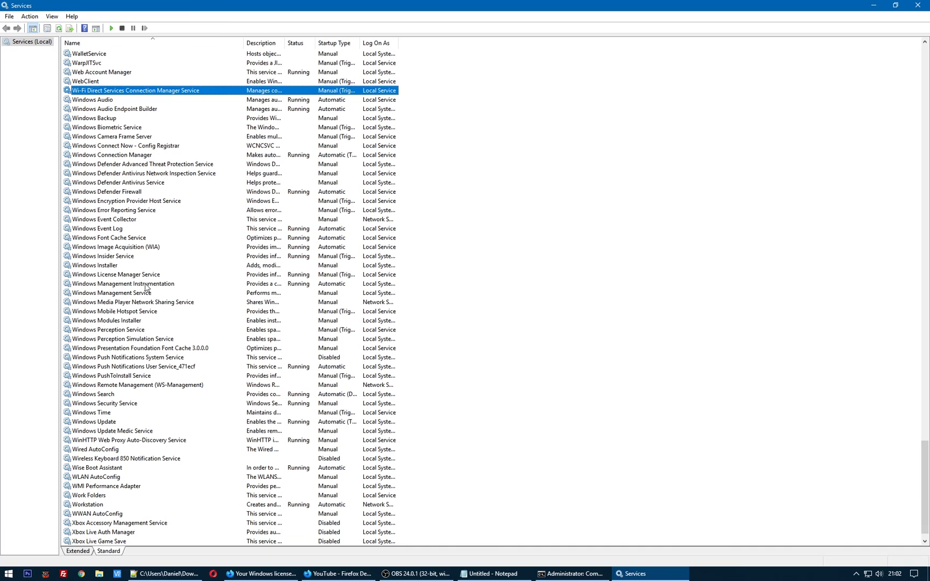
click(128, 277)
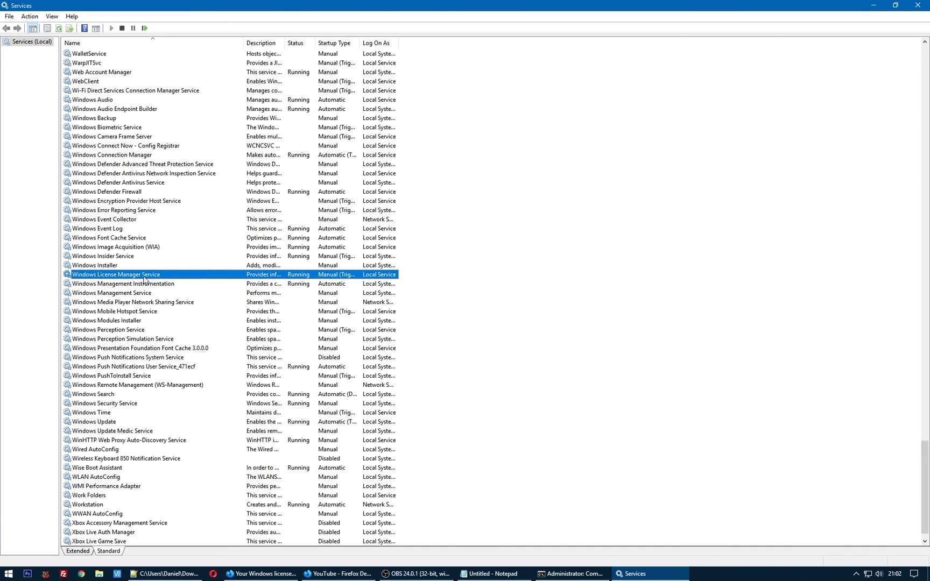
double_click(144, 279)
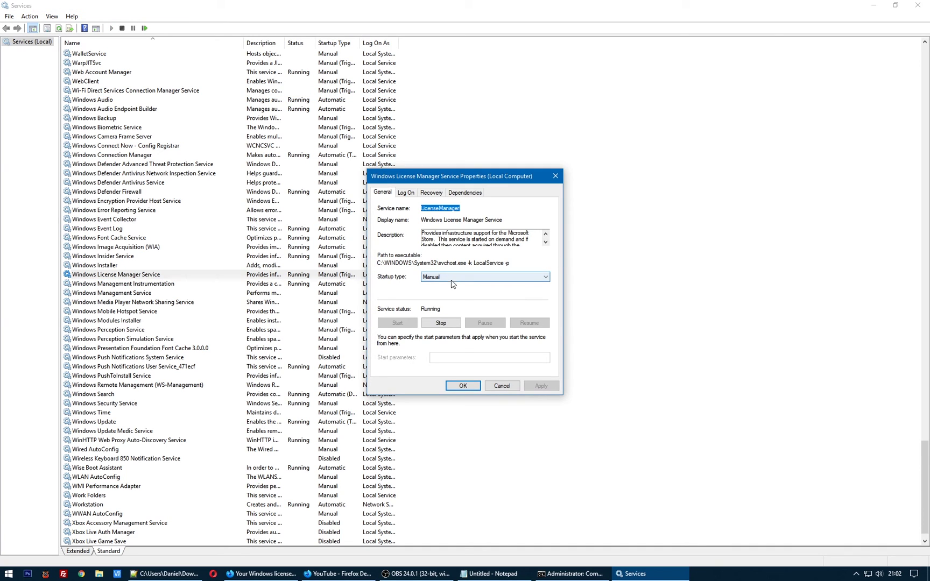
Set the service's startup type to Disabled, apply, stop the service, and confirm.
click(463, 284)
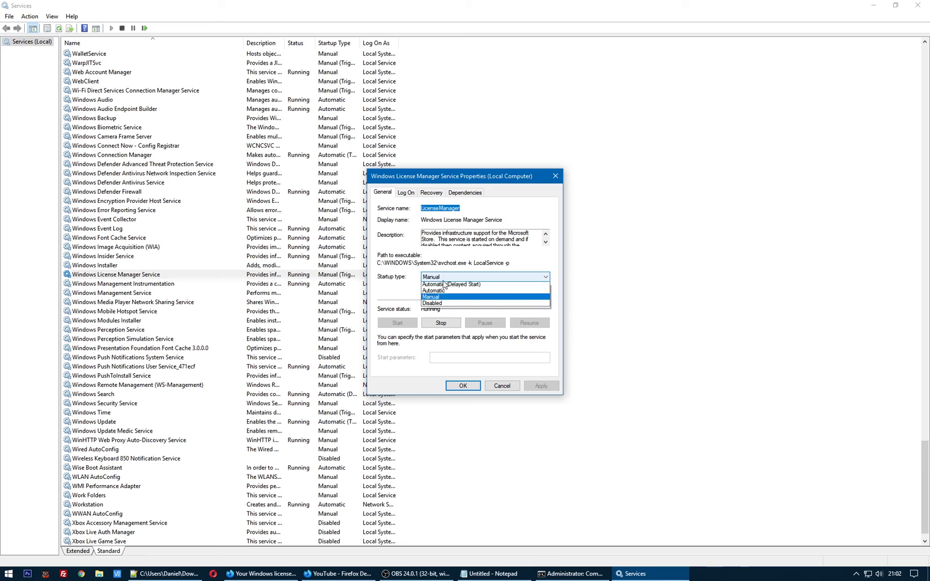
click(445, 304)
click(541, 386)
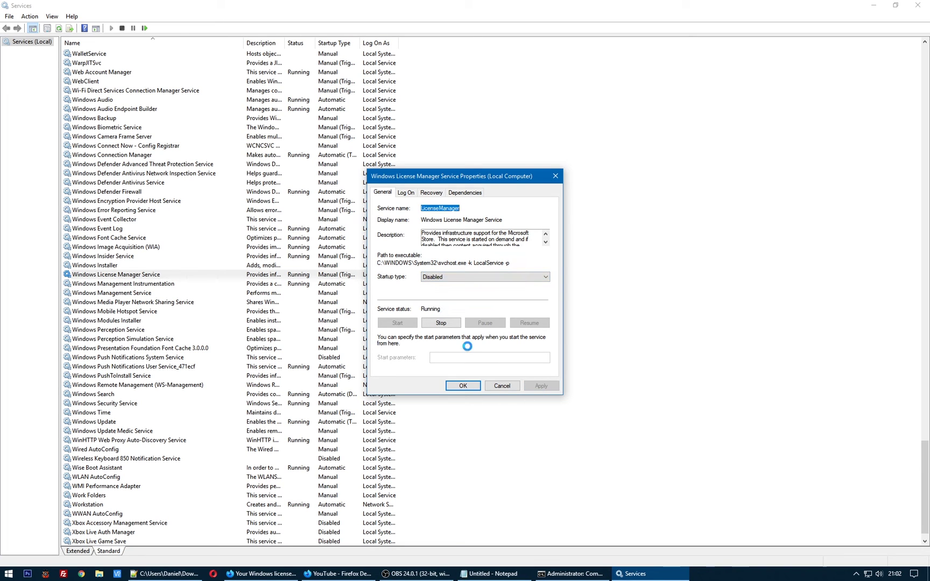
click(441, 323)
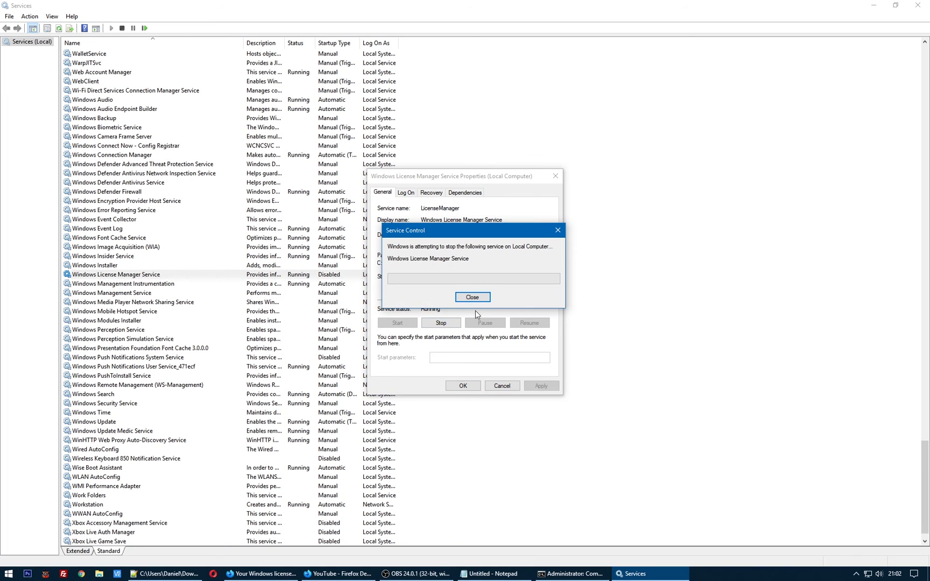
click(460, 387)
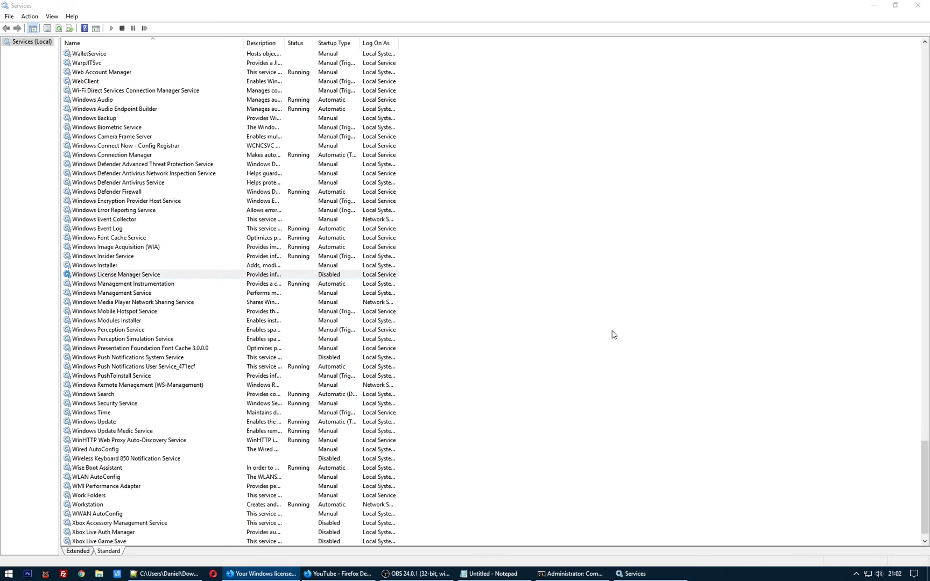
scroll(614, 335, down, 1)
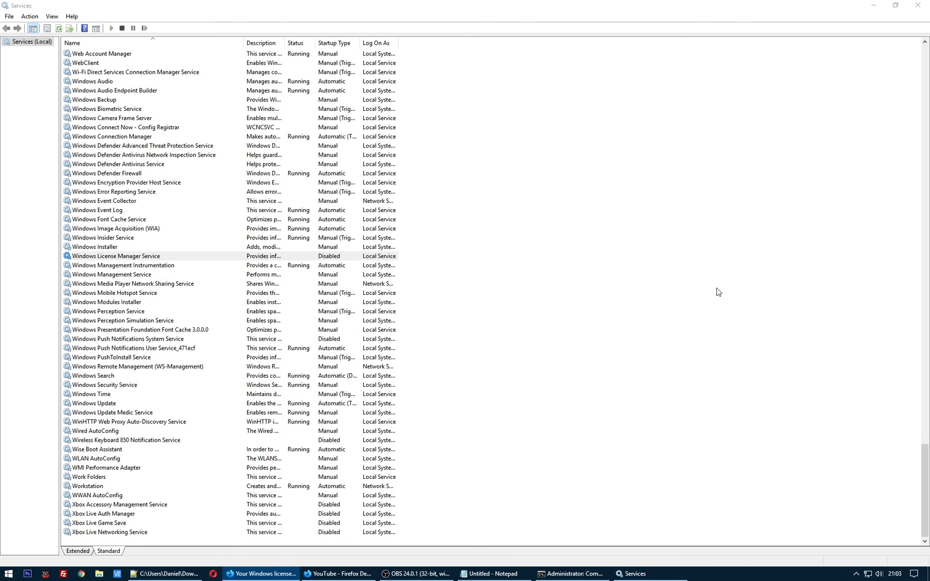